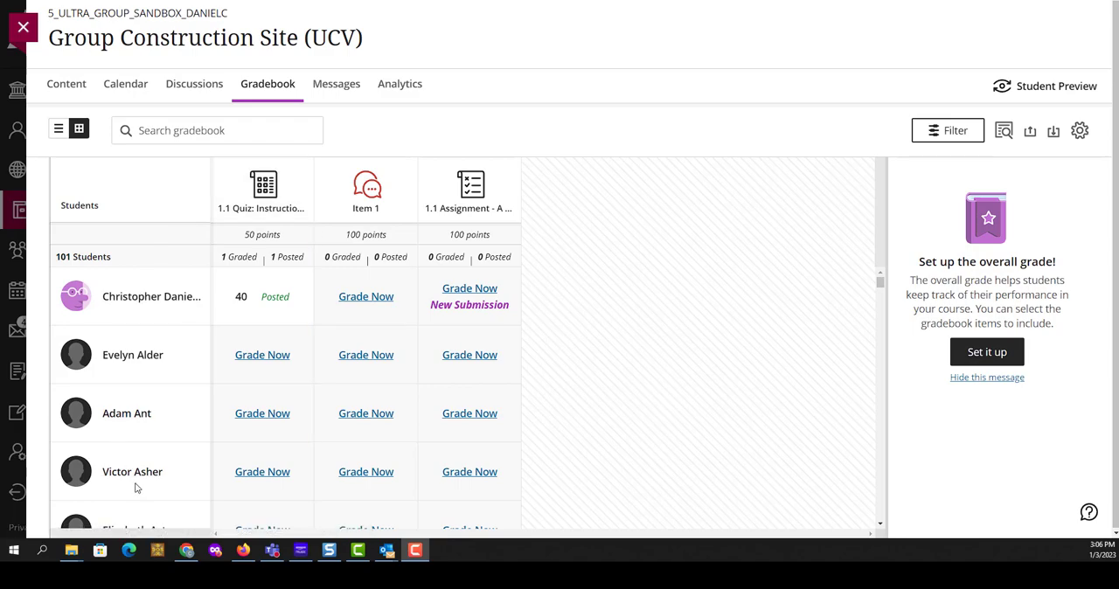
- Download the full gradebook with all items selected as a Comma Separated Values (.csv) file to My Device
click(1055, 138)
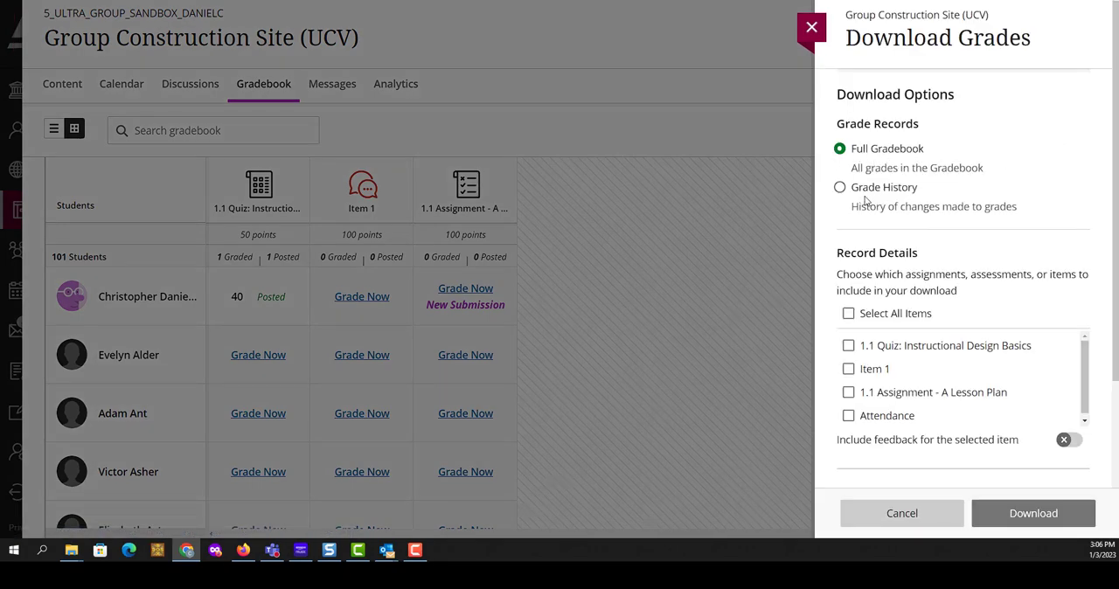
click(848, 313)
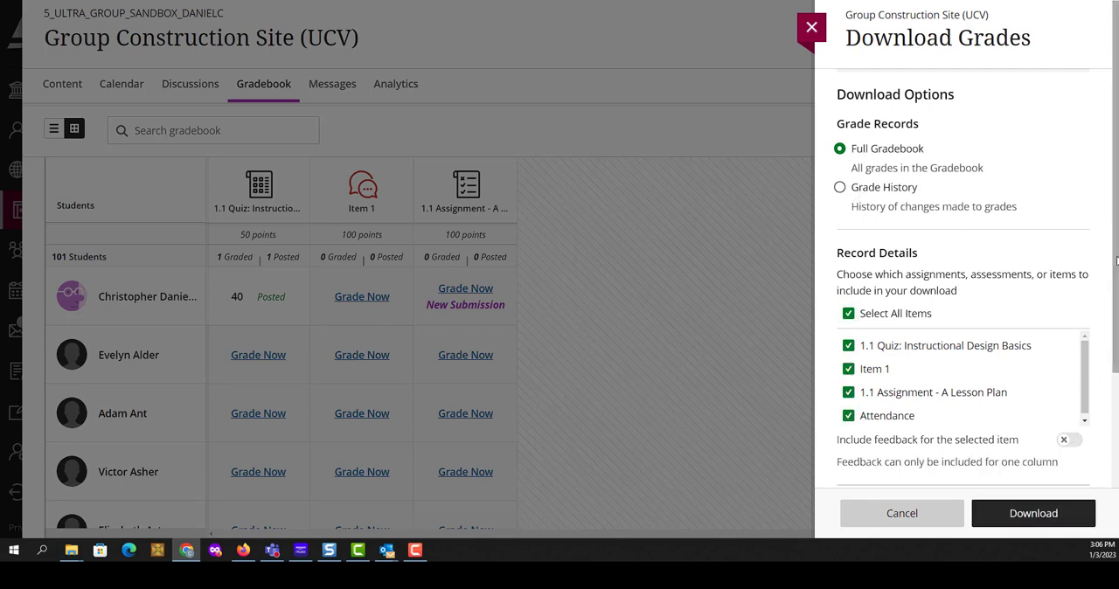
drag(1109, 247, 1100, 414)
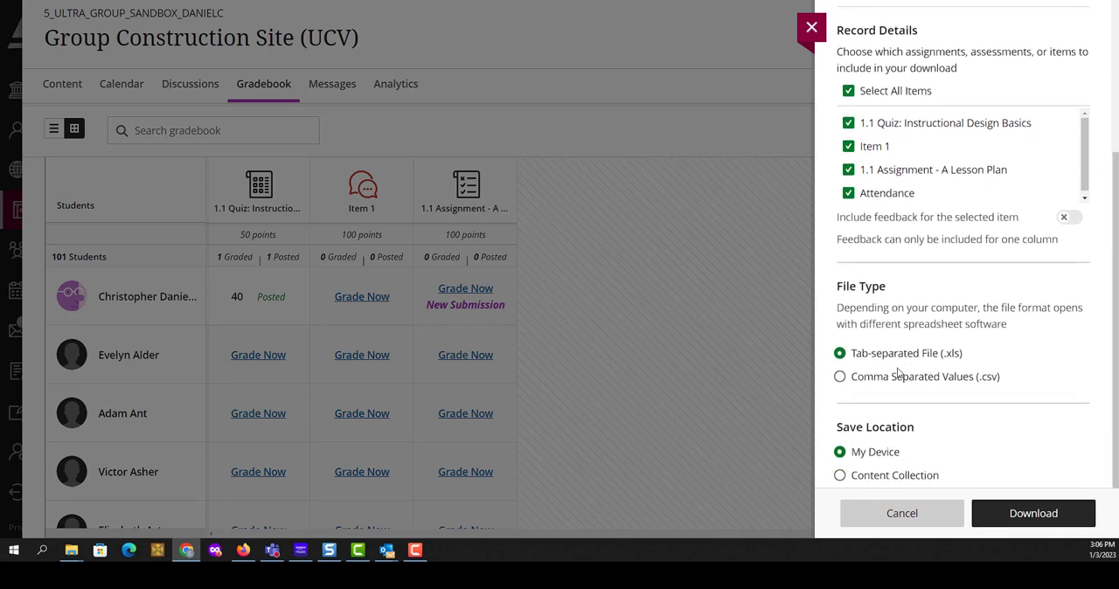
click(840, 381)
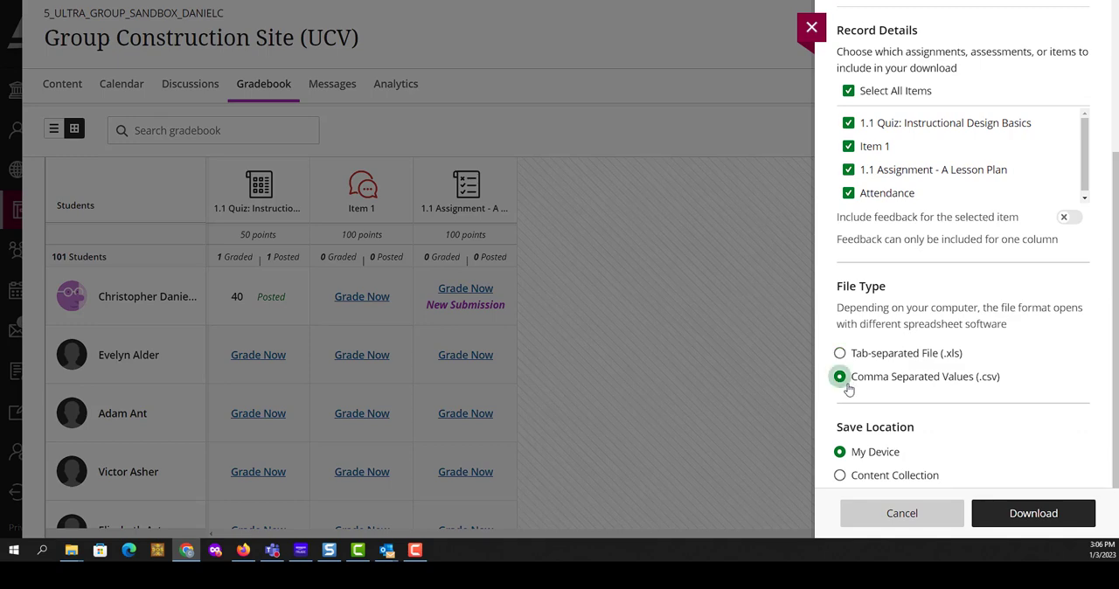
drag(969, 358, 858, 360)
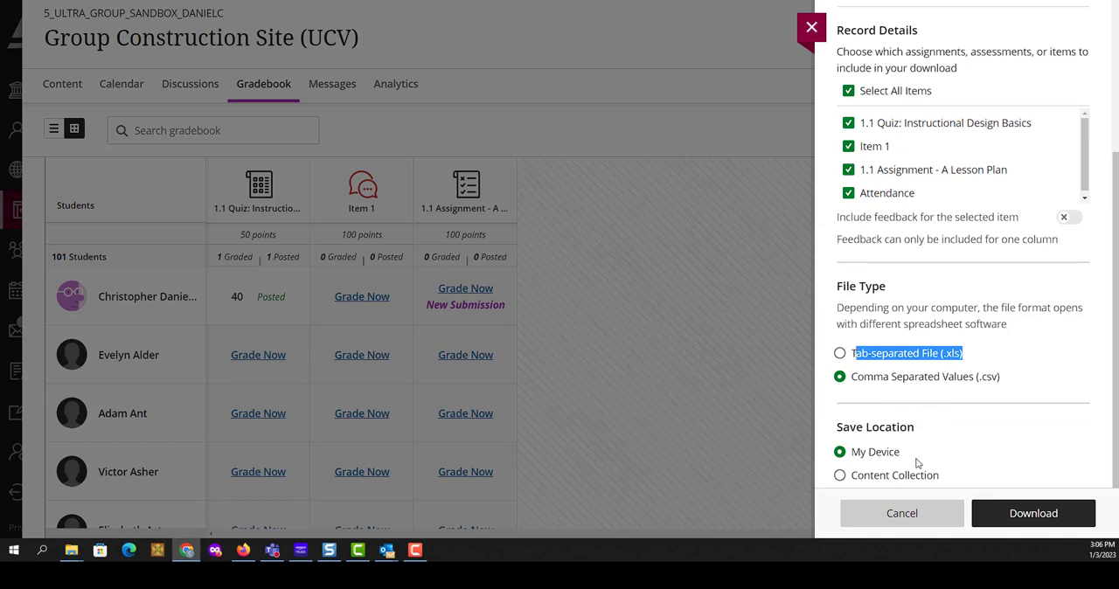
click(1035, 514)
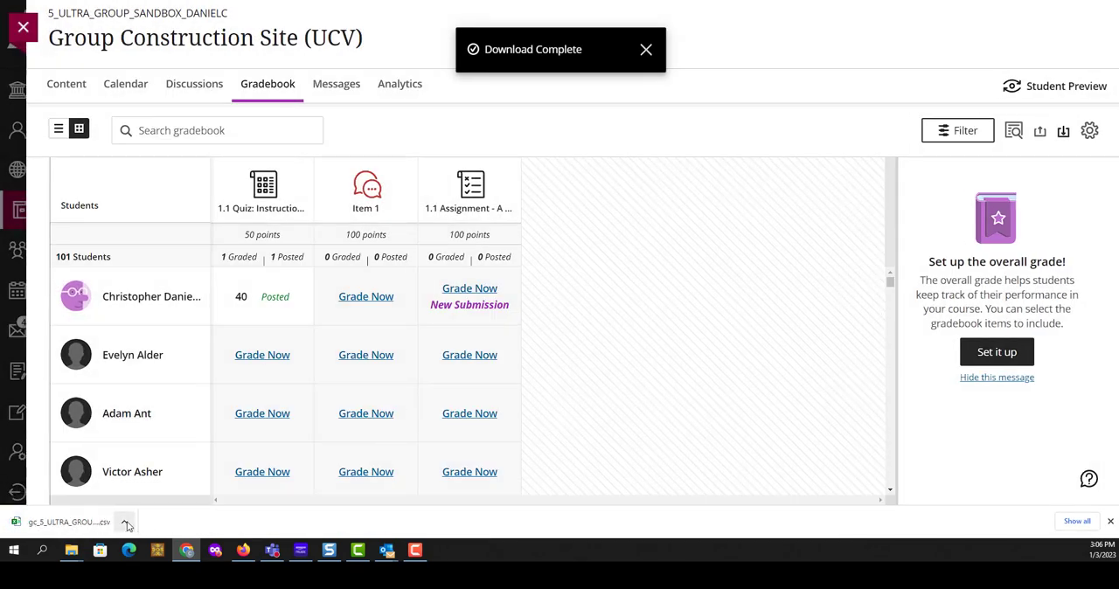
- Open the downloaded gradebook CSV in Excel and fit columns G, H and I to their header text
click(126, 523)
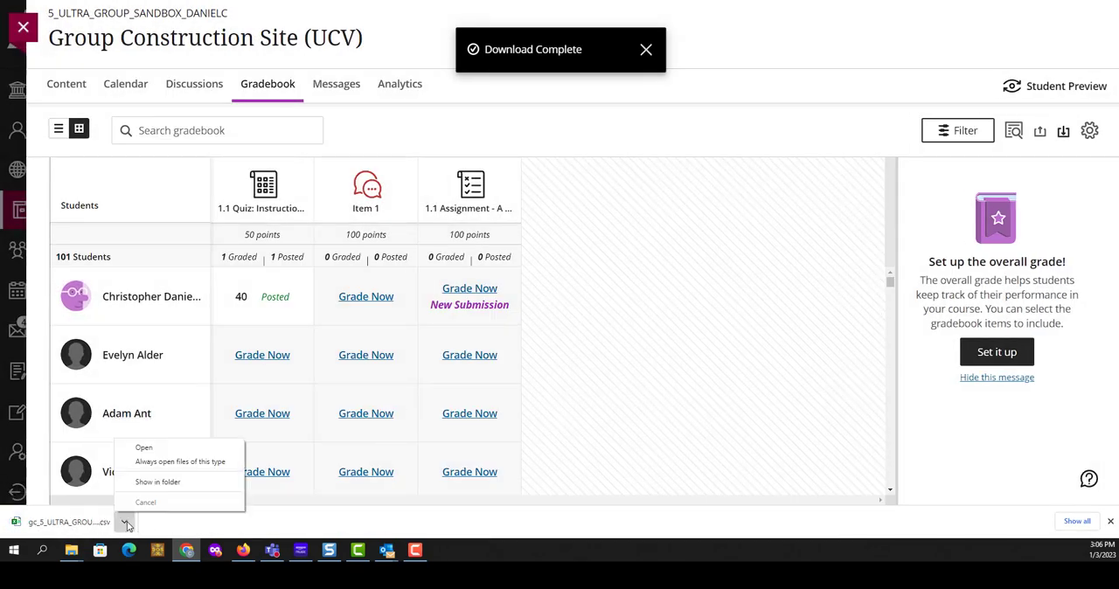
click(144, 448)
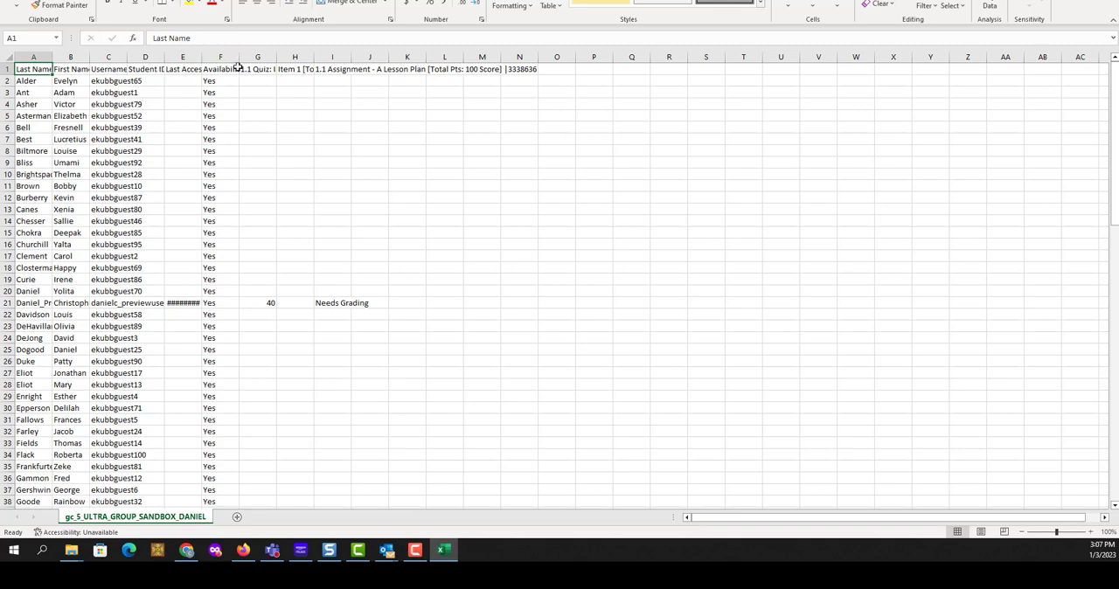
double_click(277, 56)
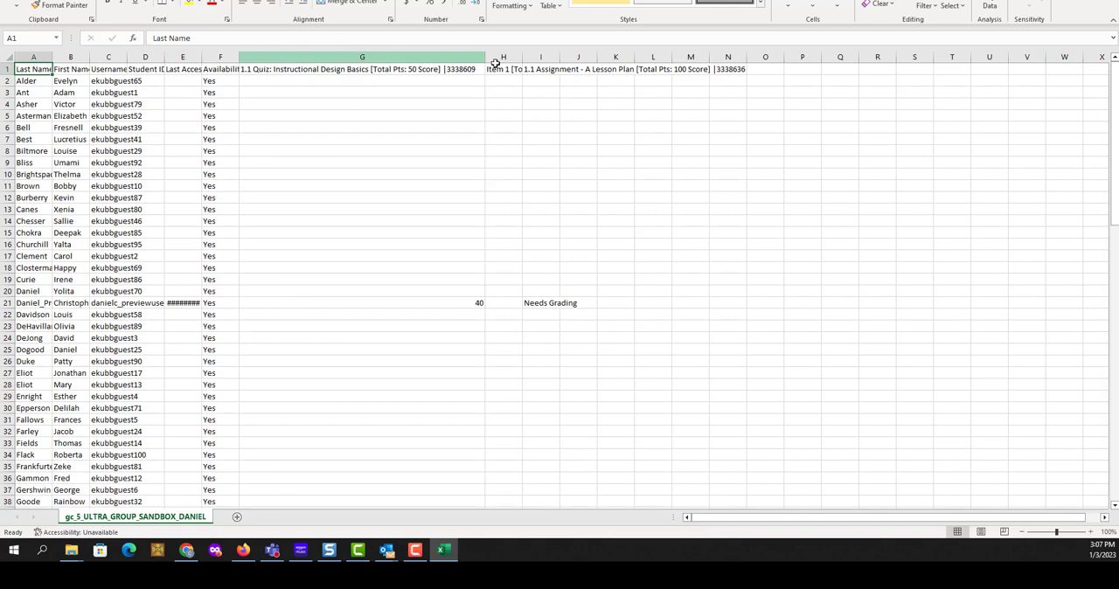
double_click(522, 58)
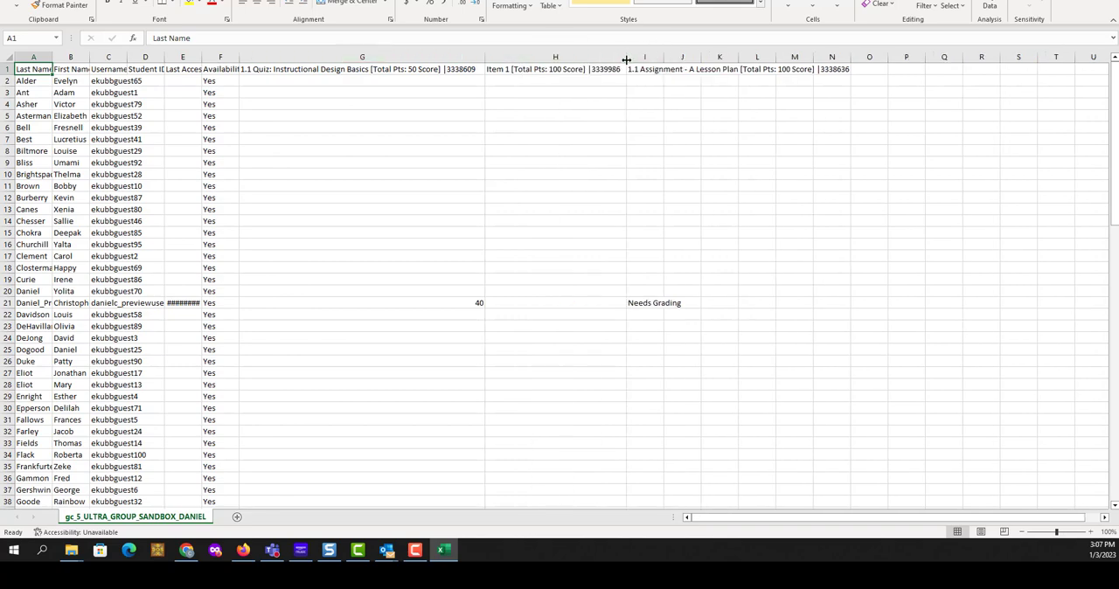
double_click(664, 58)
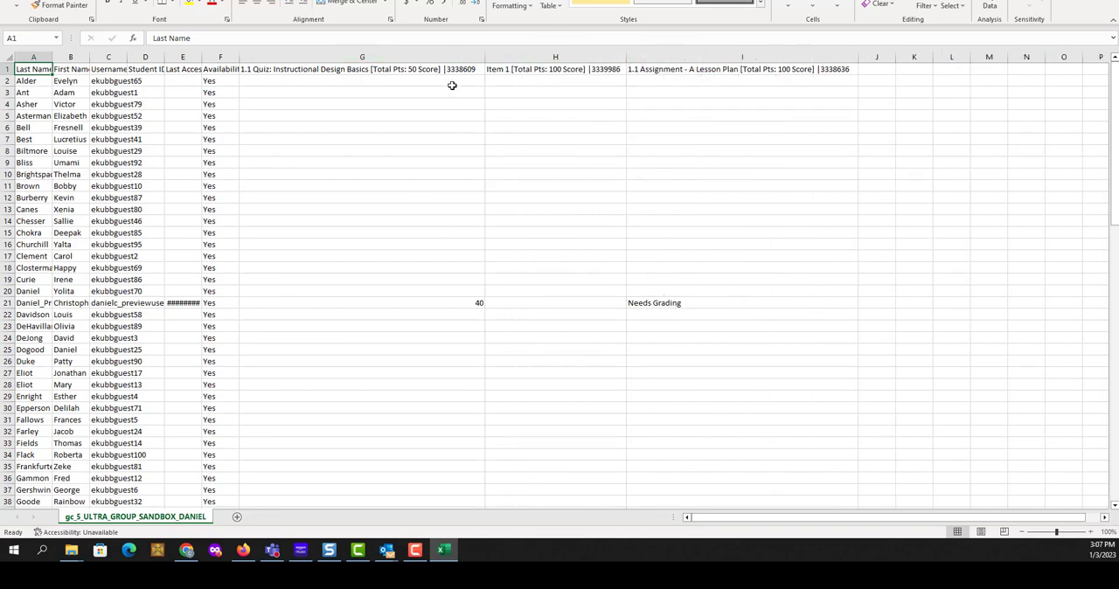
- Enter a score of 50 in cells G2 to G20 of the 1.1 Quiz column and close the spreadsheet
drag(452, 85, 464, 297)
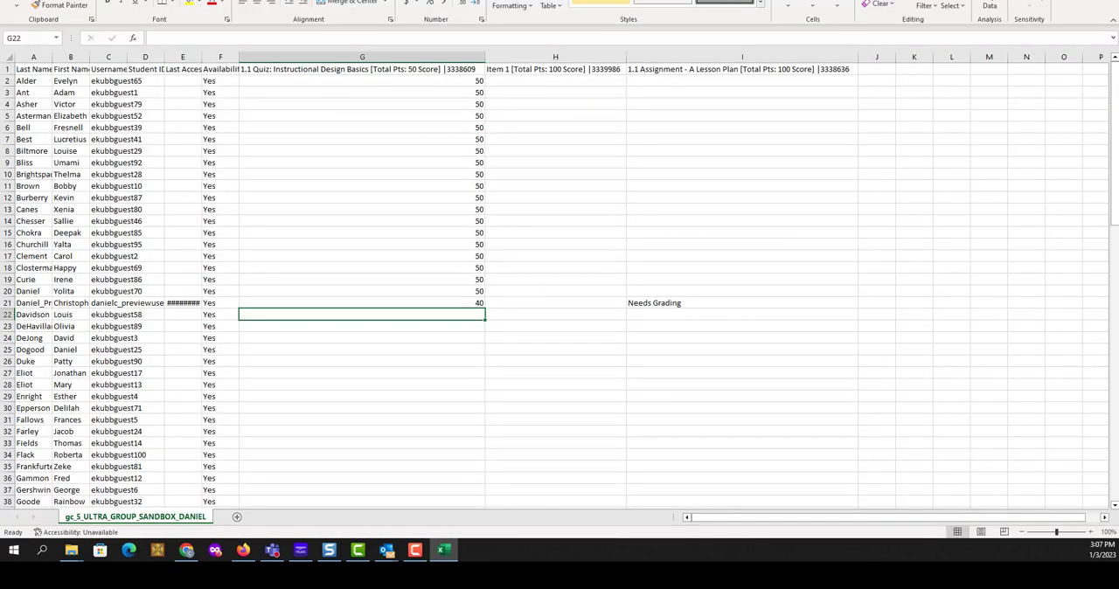
key(alt+F4)
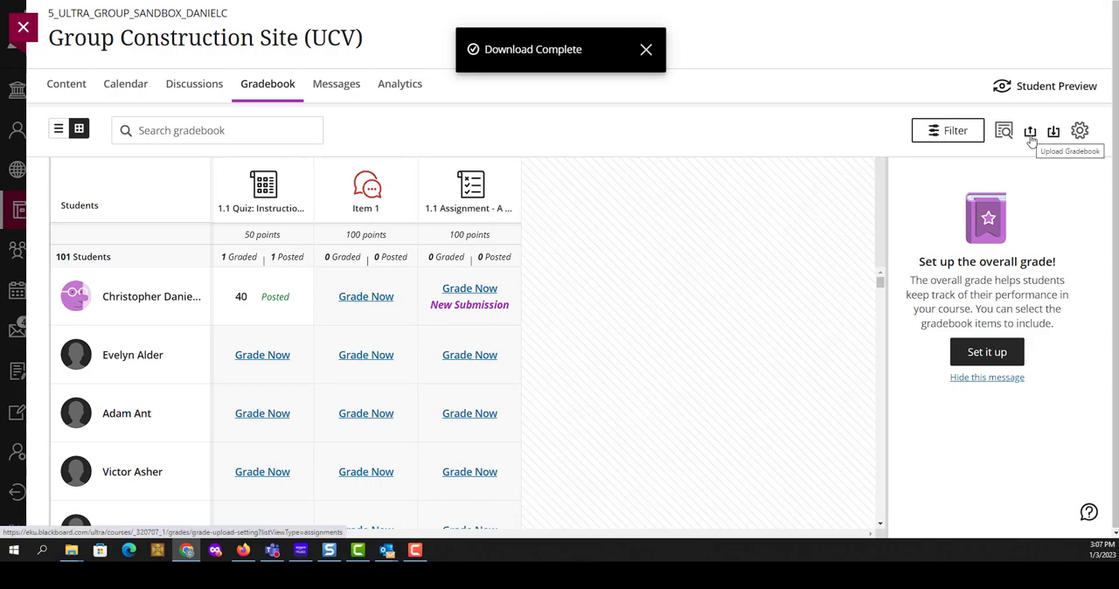
- Upload the edited CSV to the Blackboard gradebook with the 1.1 Quiz: Instructional Design Basics item selected
click(1030, 133)
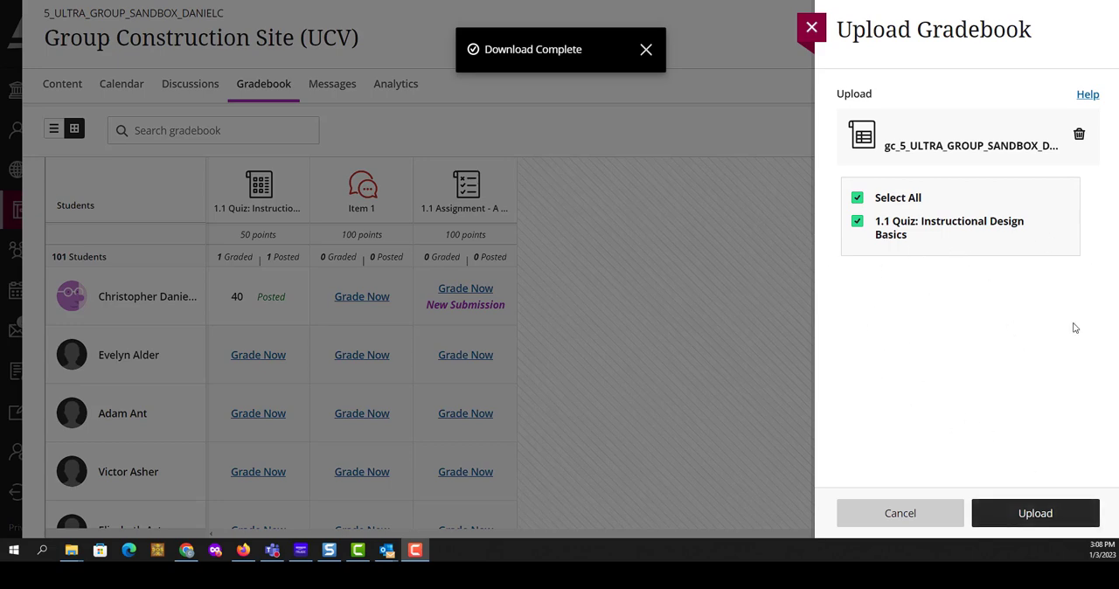
click(1037, 516)
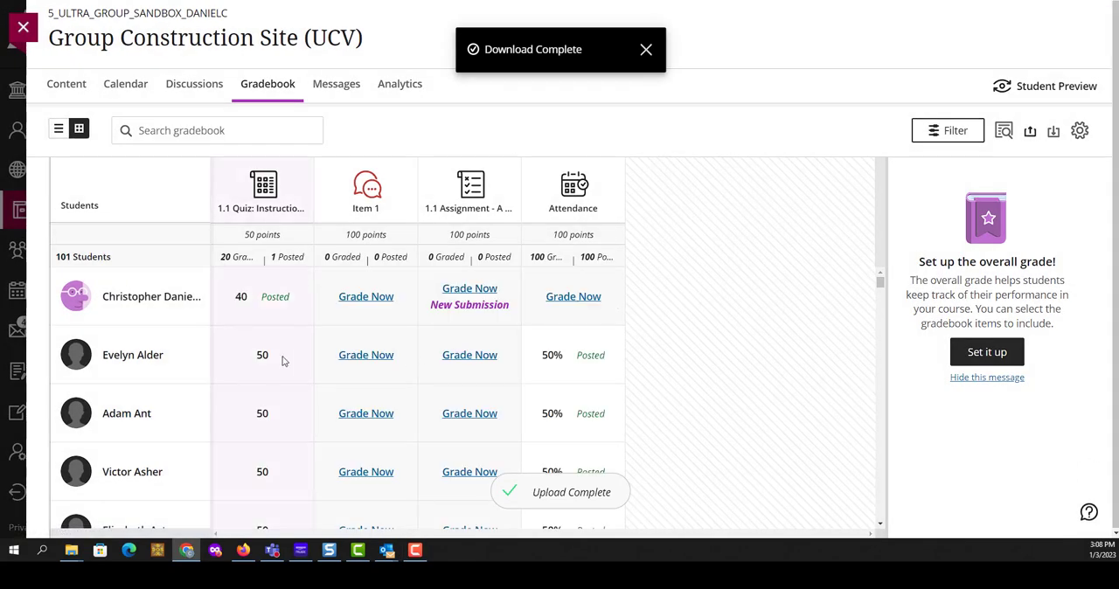
- Review the students' uploaded scores in the 1.1 Quiz column of the gradebook grid
scroll(285, 360, down, 3)
click(882, 525)
click(881, 525)
click(882, 526)
click(881, 526)
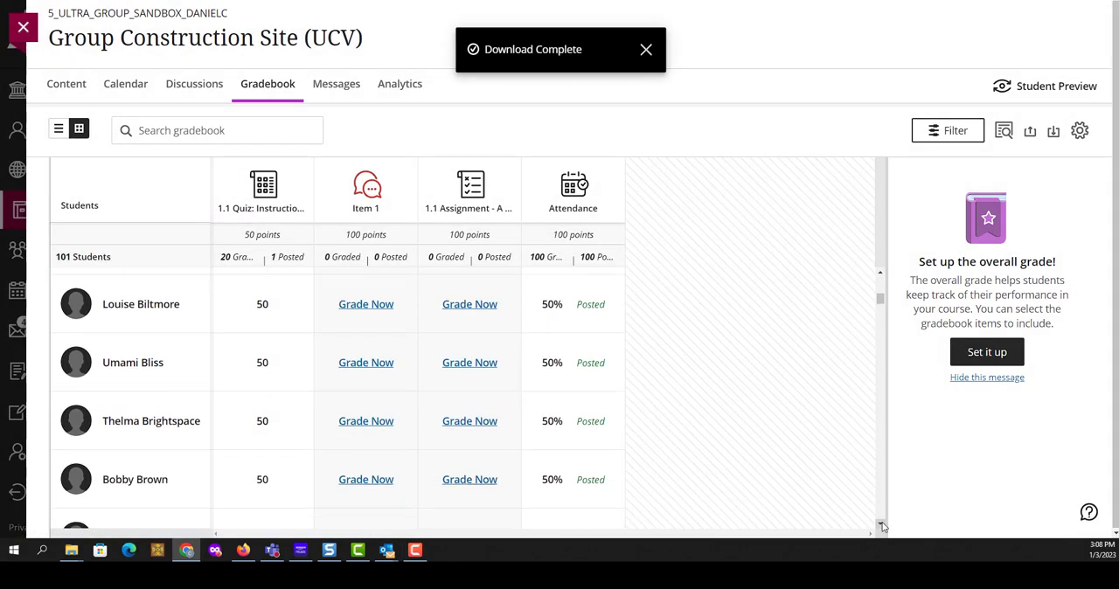
click(882, 525)
click(881, 525)
click(881, 525)
click(882, 526)
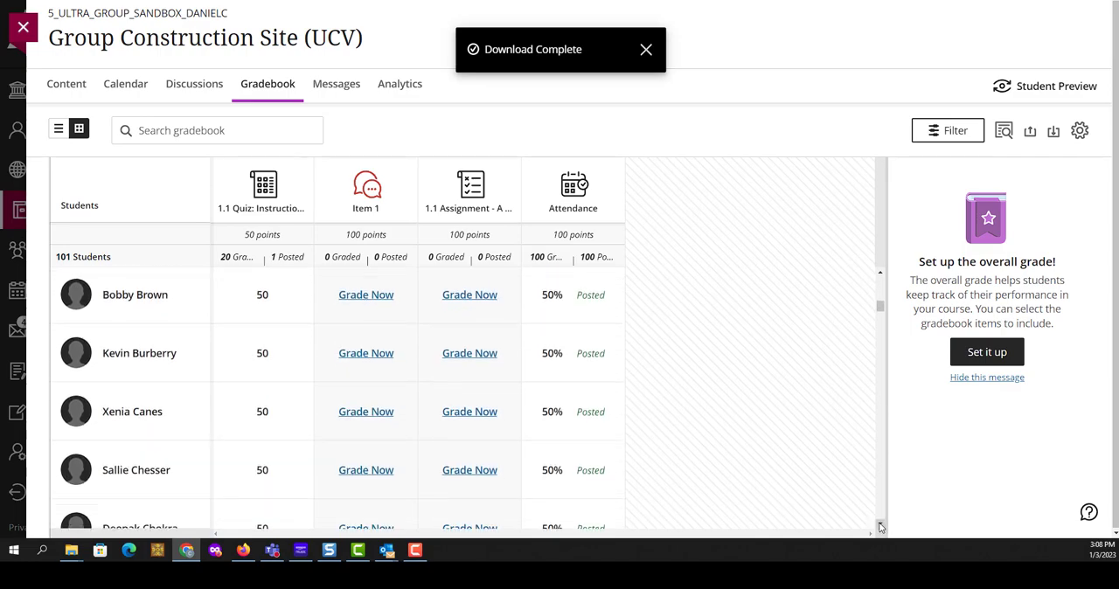
click(881, 525)
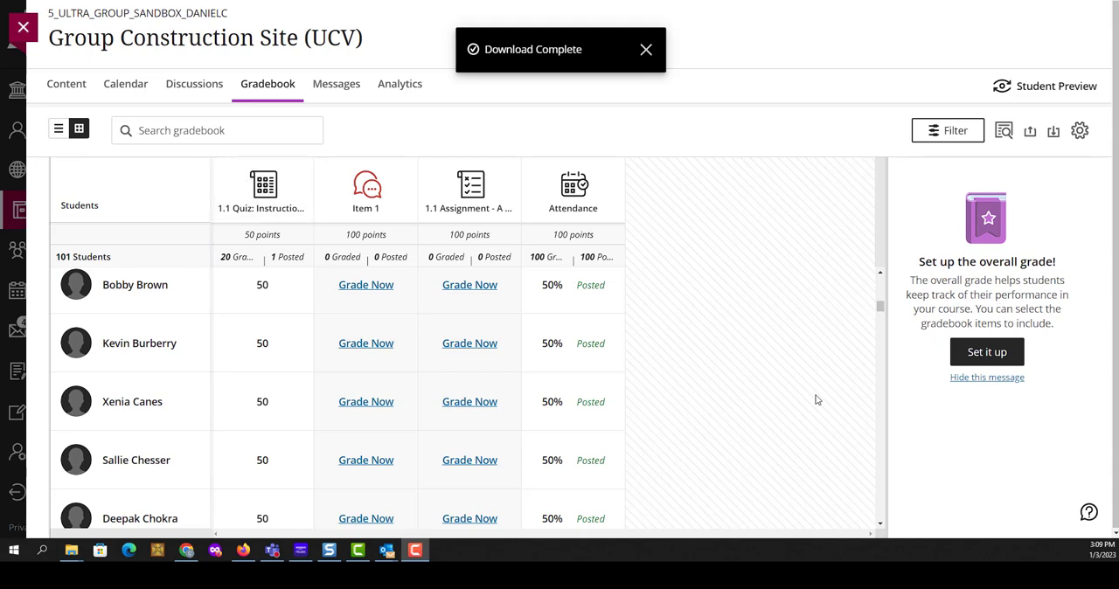
scroll(507, 335, up, 3)
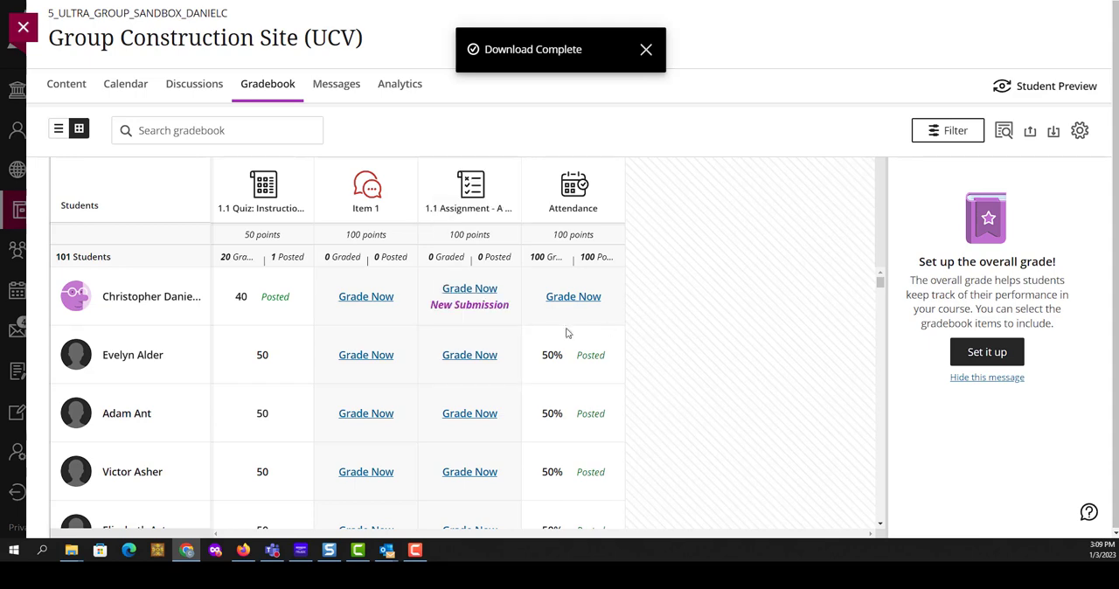
- View the preview student's submission for 1.1 Assignment - A Lesson Plan and the options available for that assignment column
click(461, 346)
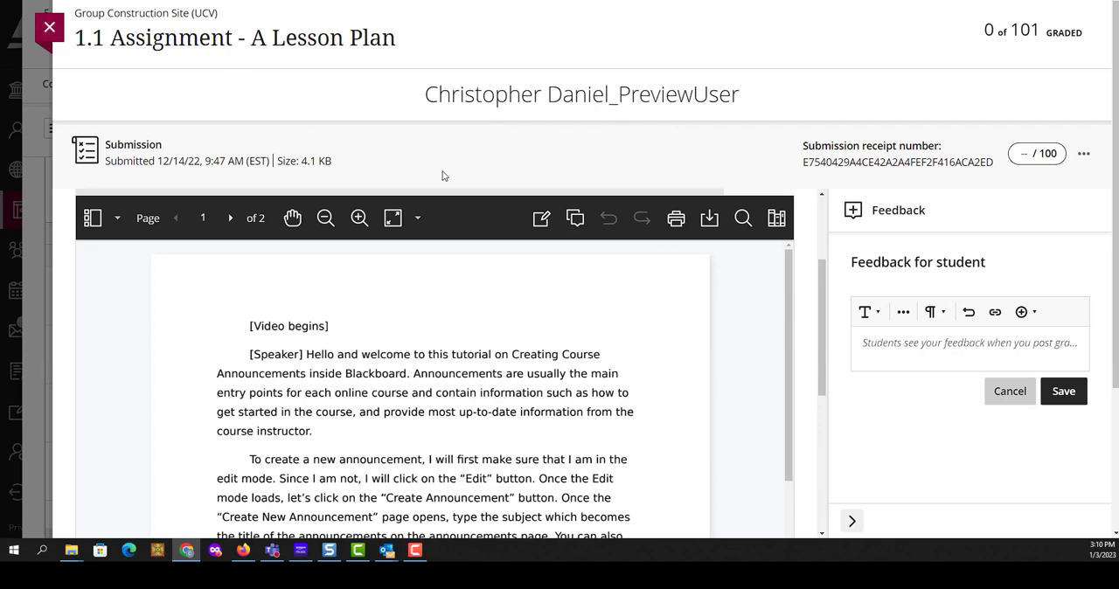
click(49, 27)
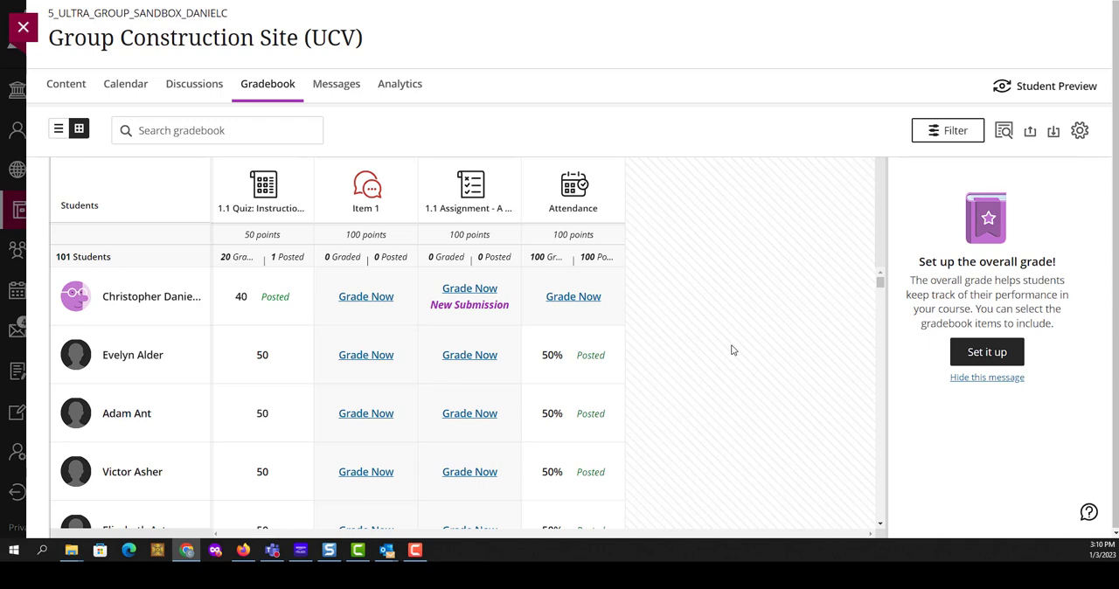
click(472, 206)
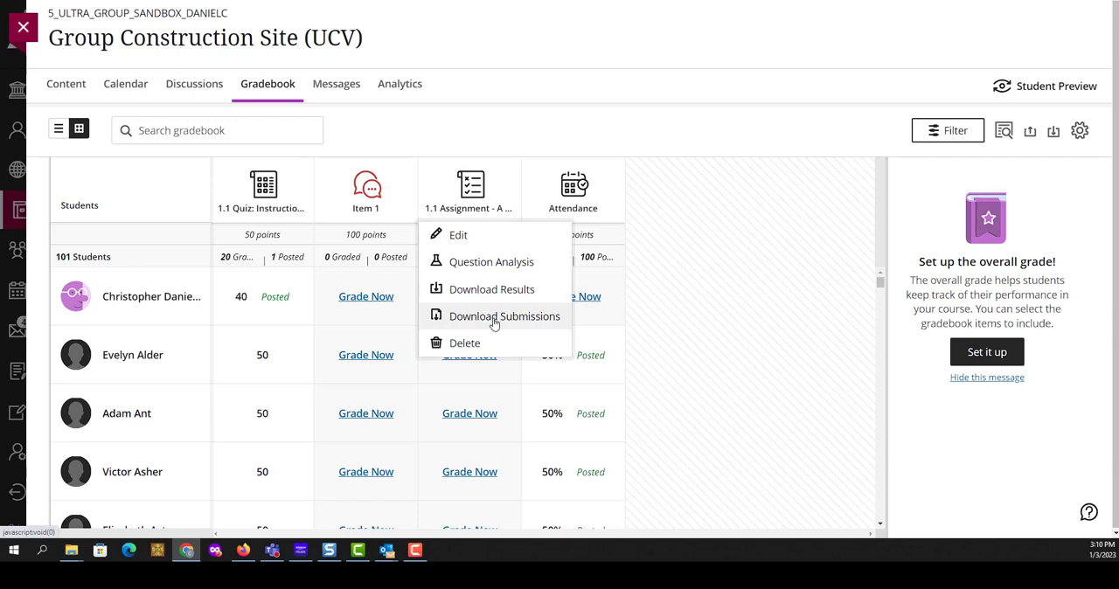
click(761, 123)
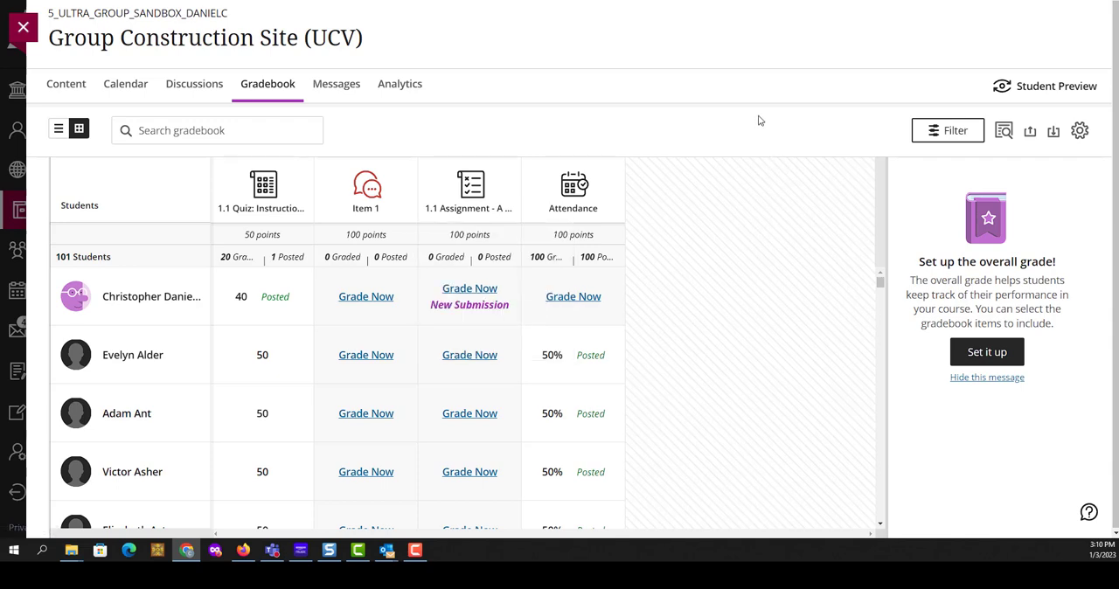